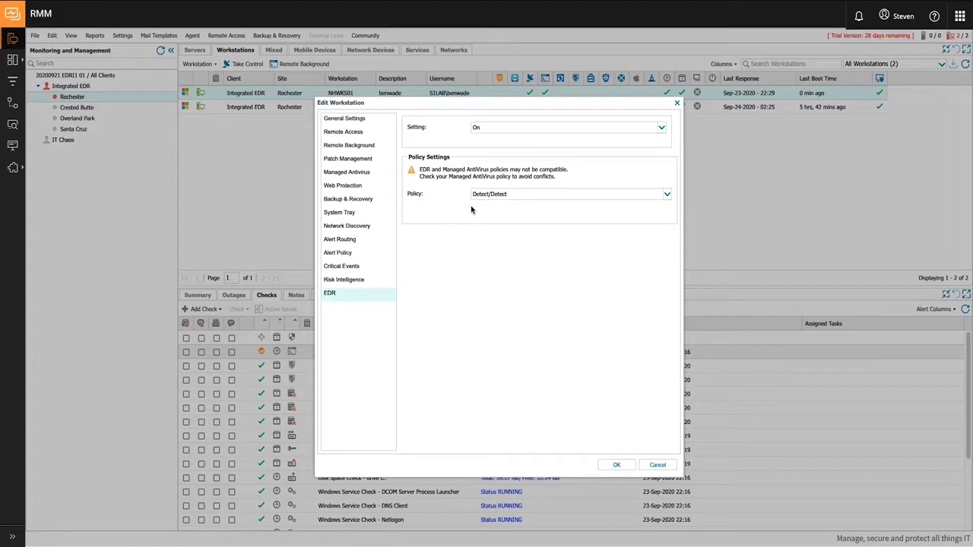
# Review the EDR policy choices for the workstation, pick Detect/Detect, and close the Edit Workstation dialog without saving
pyautogui.click(502, 195)
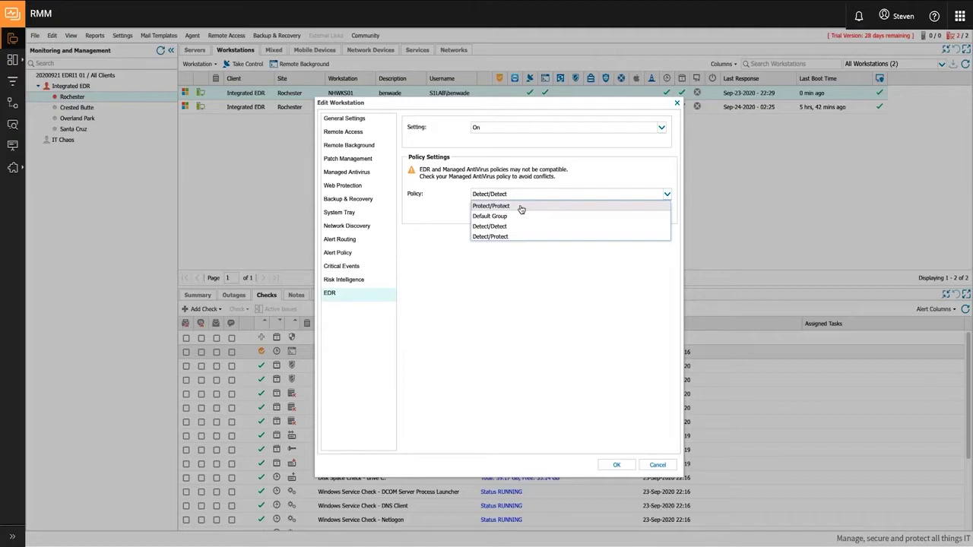
pyautogui.click(517, 227)
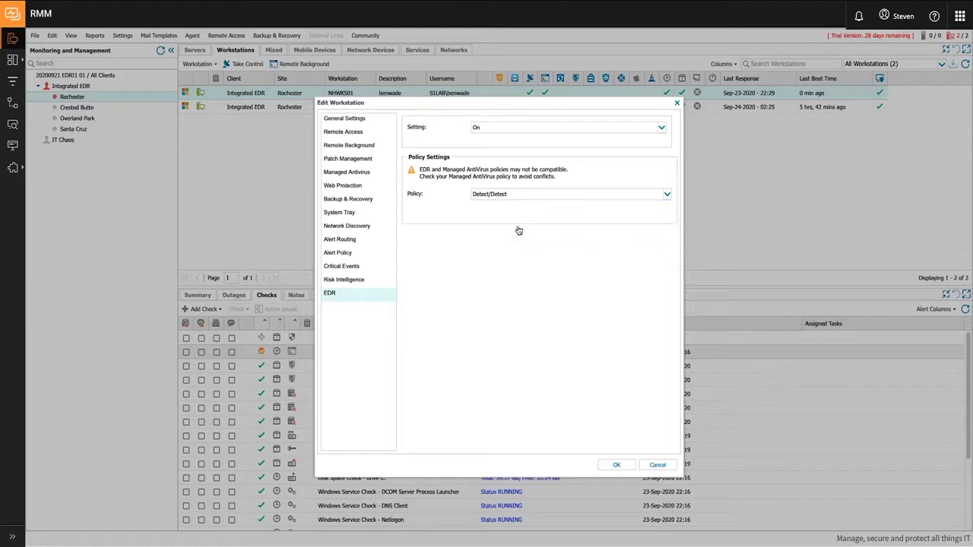
pyautogui.click(656, 465)
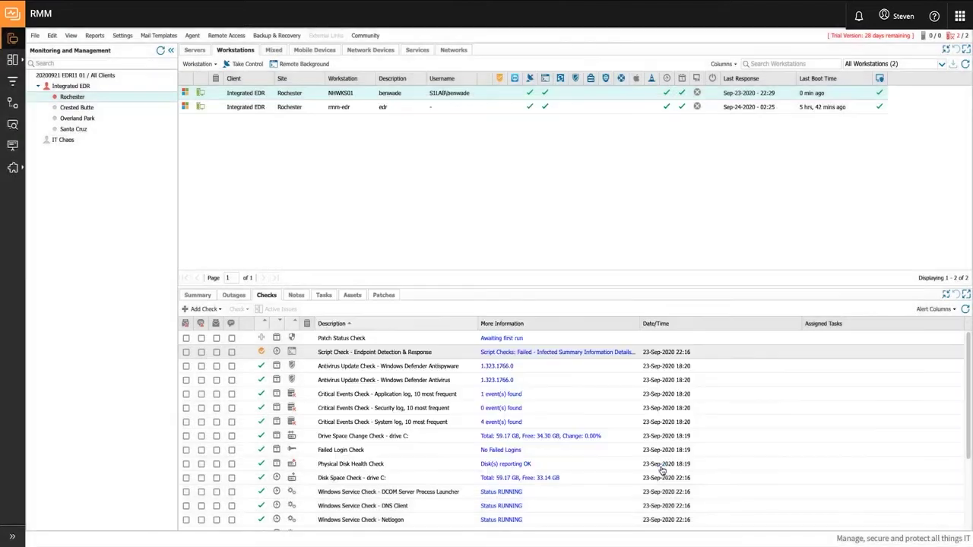
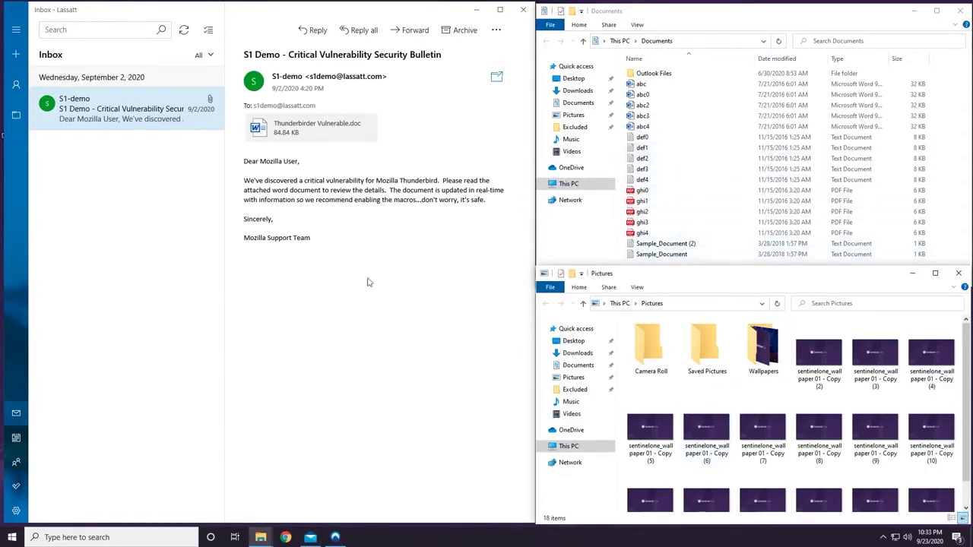
pyautogui.click(308, 307)
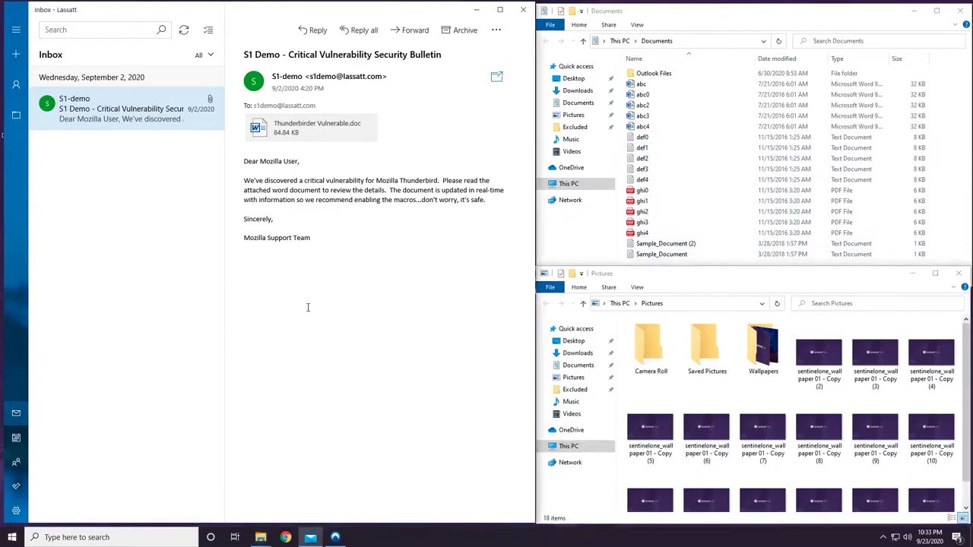
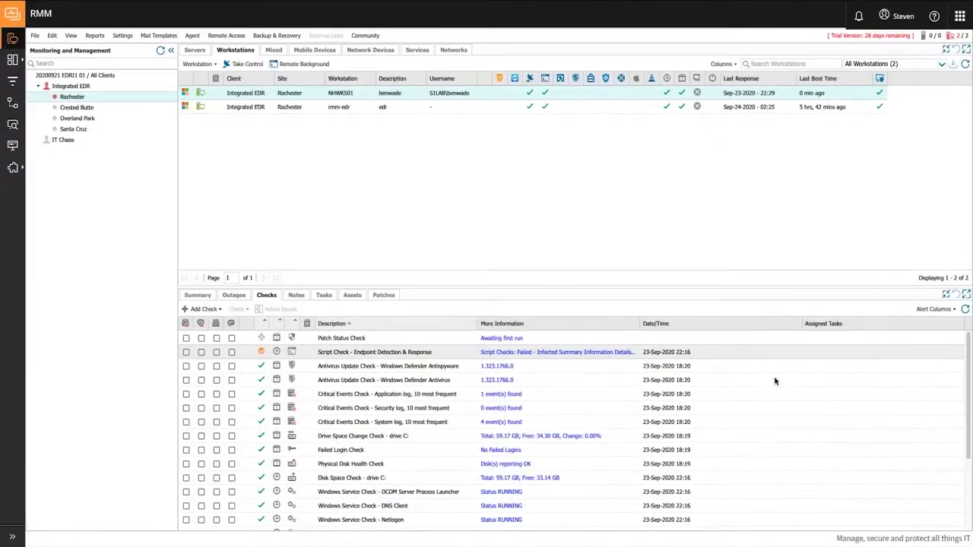
# Open the Analyze page of the Endpoint Detection & Response integration
pyautogui.moveTo(17, 167)
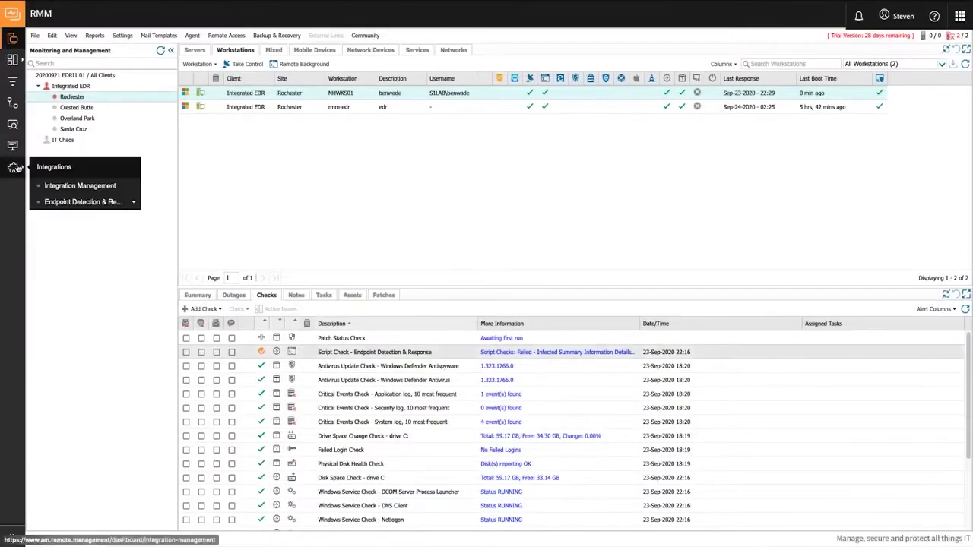
pyautogui.click(79, 202)
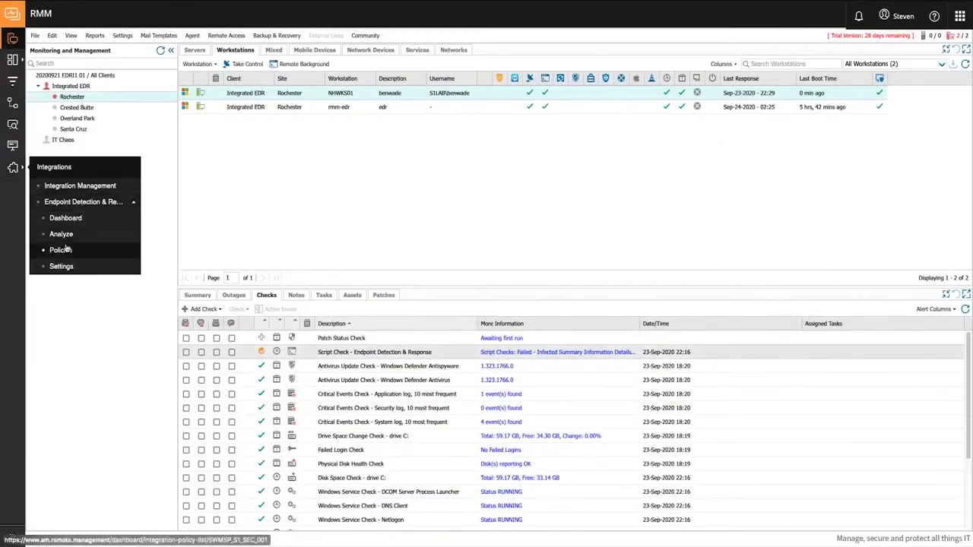
pyautogui.click(65, 235)
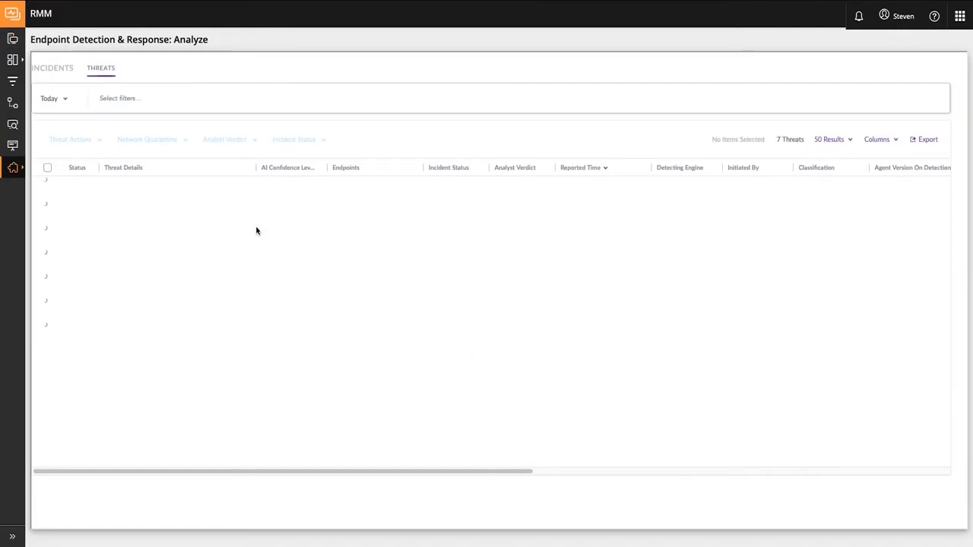
# Filter the threats by incident status Unresolved and open the details of the Thunderbirder Vulnerable[9].doc threat
pyautogui.click(175, 106)
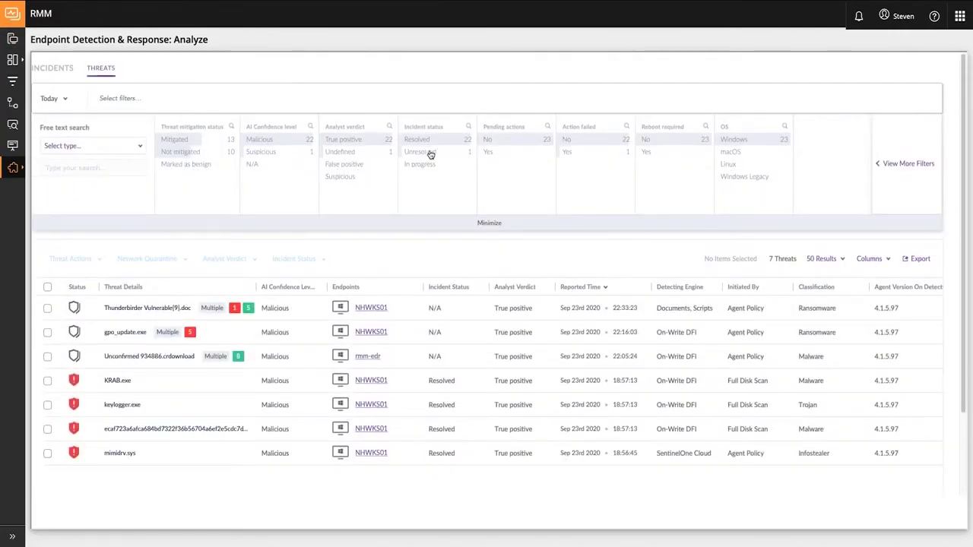
pyautogui.click(428, 154)
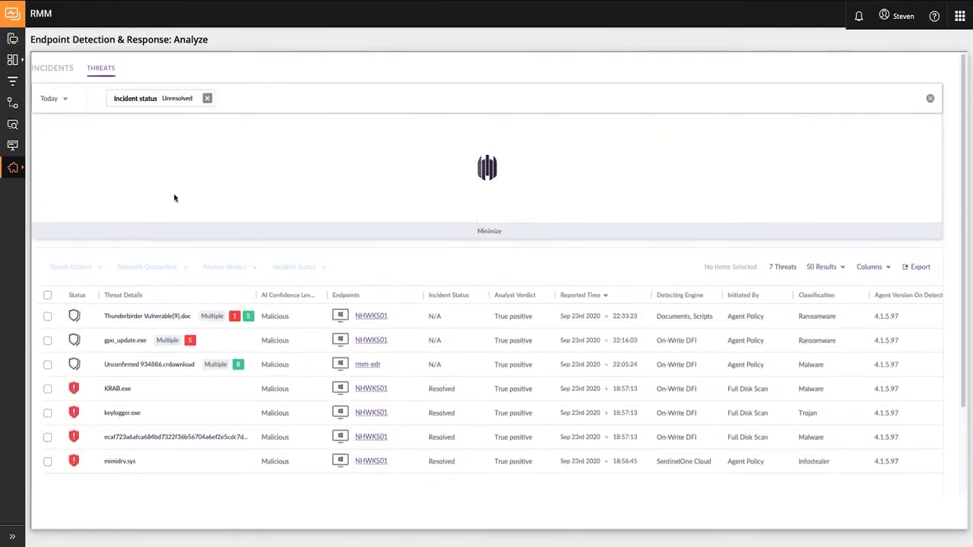
pyautogui.click(197, 316)
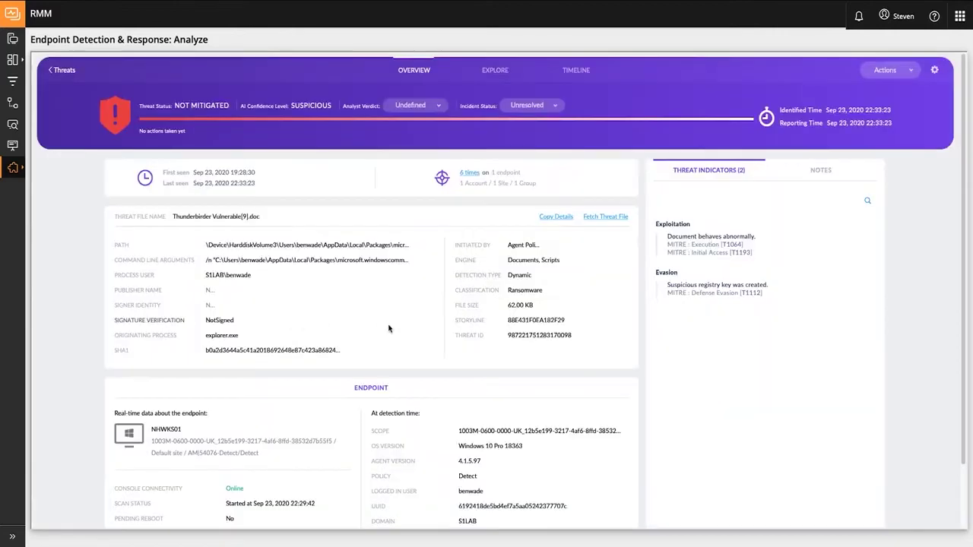
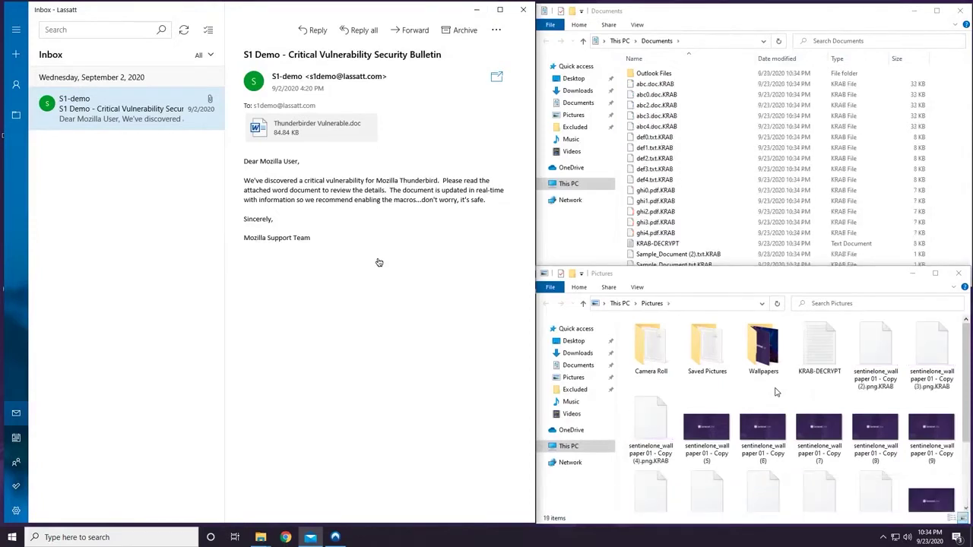
# On the infected workstation, open the KRAB-DECRYPT text file in Documents, read the ransom note, and close it
pyautogui.click(665, 246)
pyautogui.doubleClick(666, 247)
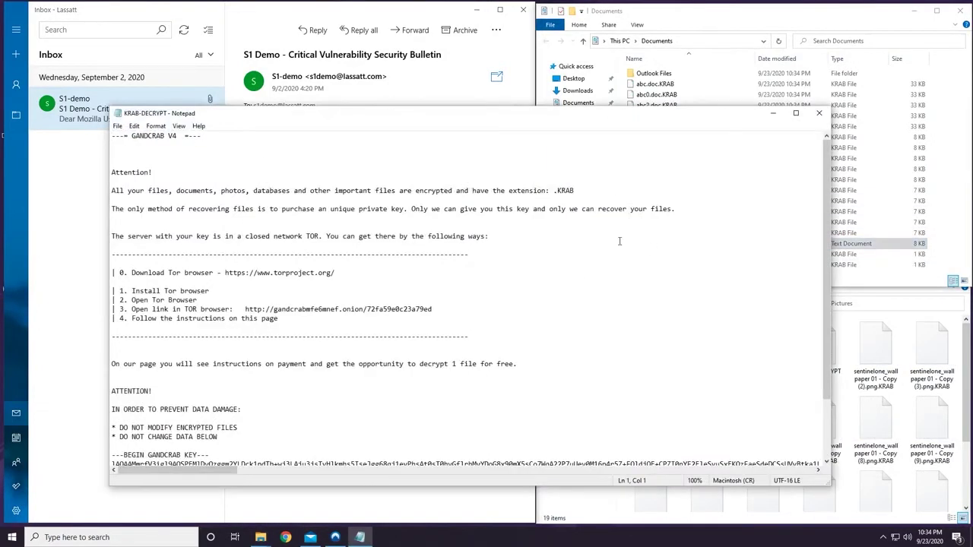
pyautogui.moveTo(826, 235); pyautogui.dragTo(824, 298)
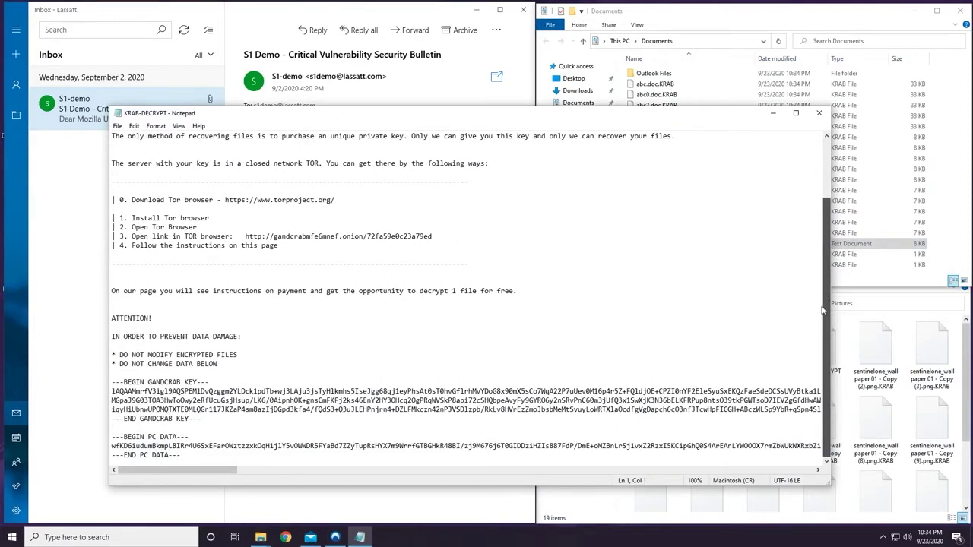
pyautogui.scroll(1, 830, 258)
pyautogui.scroll(2, 831, 239)
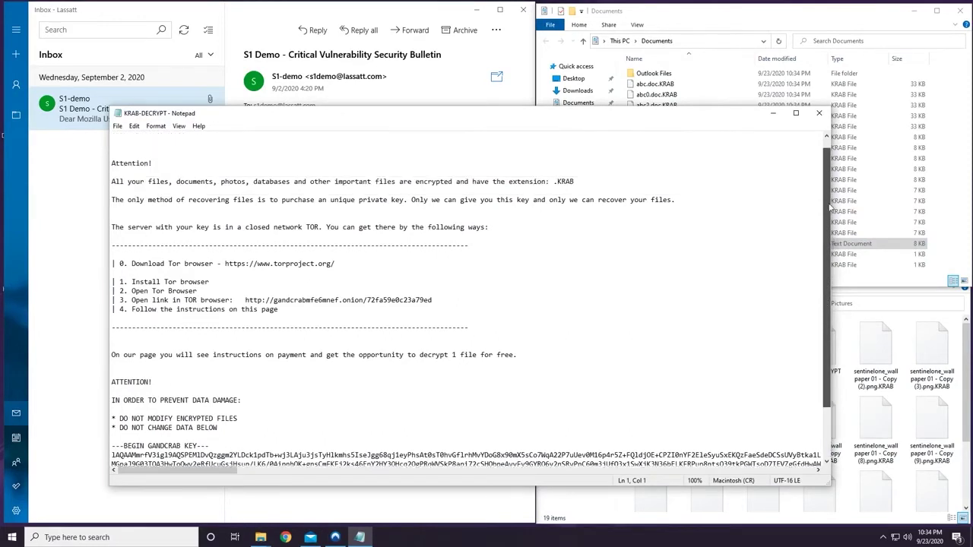
pyautogui.click(818, 114)
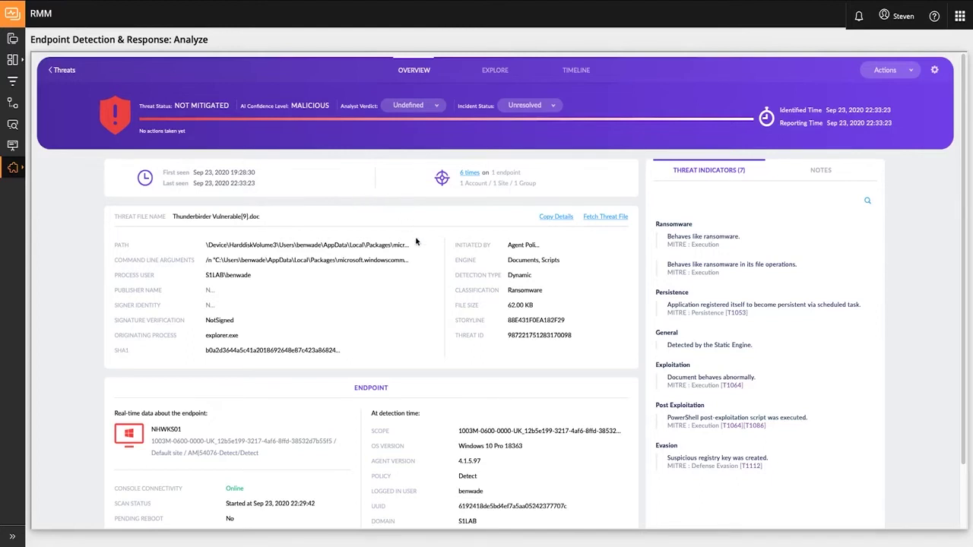
# Examine the threat overview, including the endpoint details and the actions available for endpoint NHWKS01
pyautogui.scroll(-2, 430, 313)
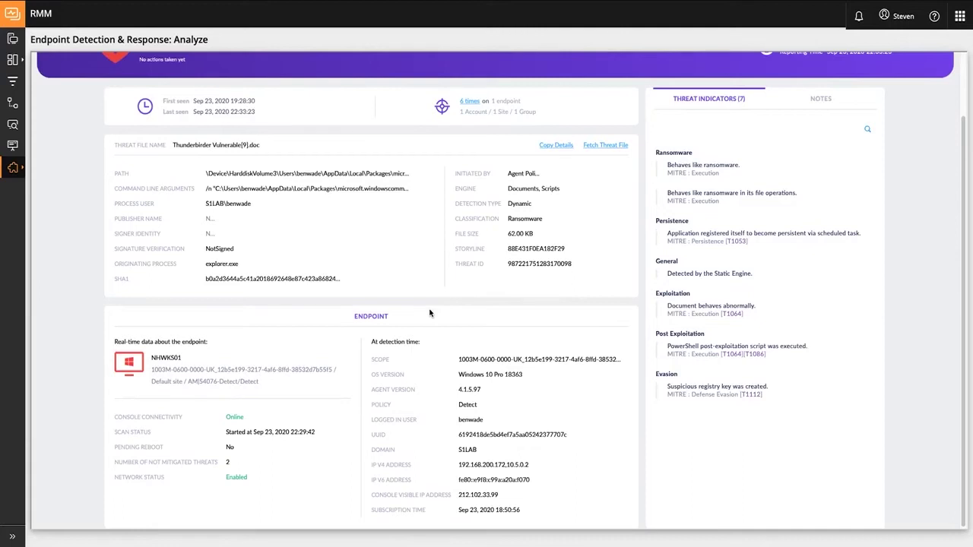
pyautogui.click(180, 361)
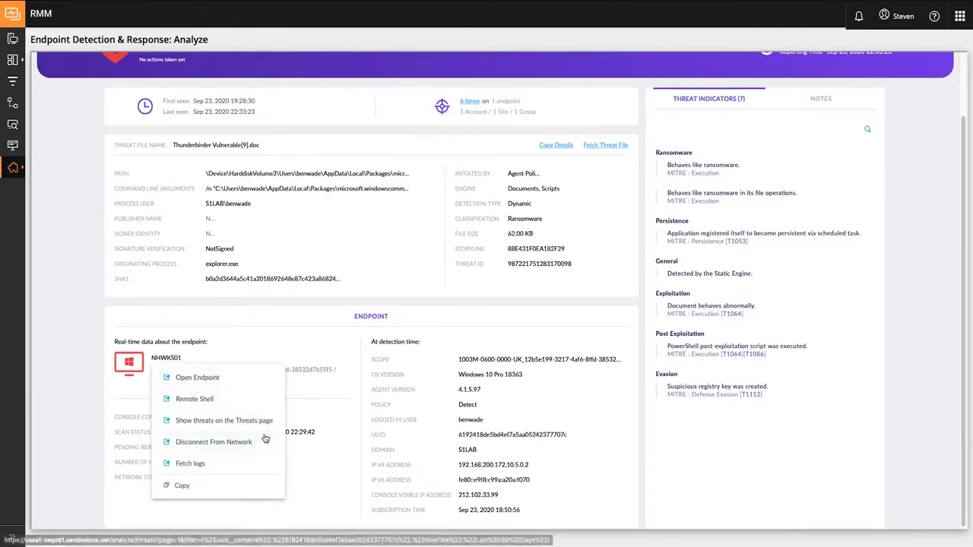
pyautogui.click(289, 403)
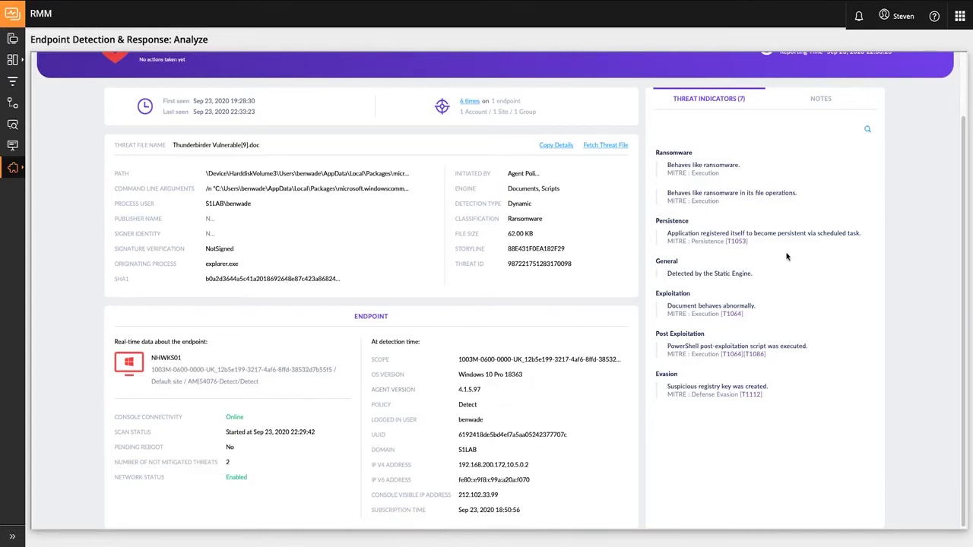
pyautogui.scroll(1, 787, 257)
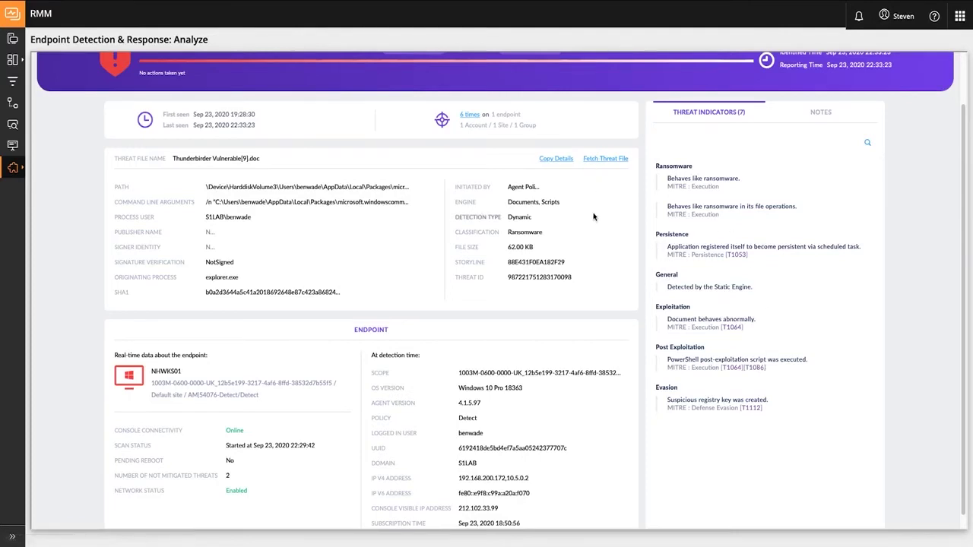
pyautogui.scroll(1, 593, 217)
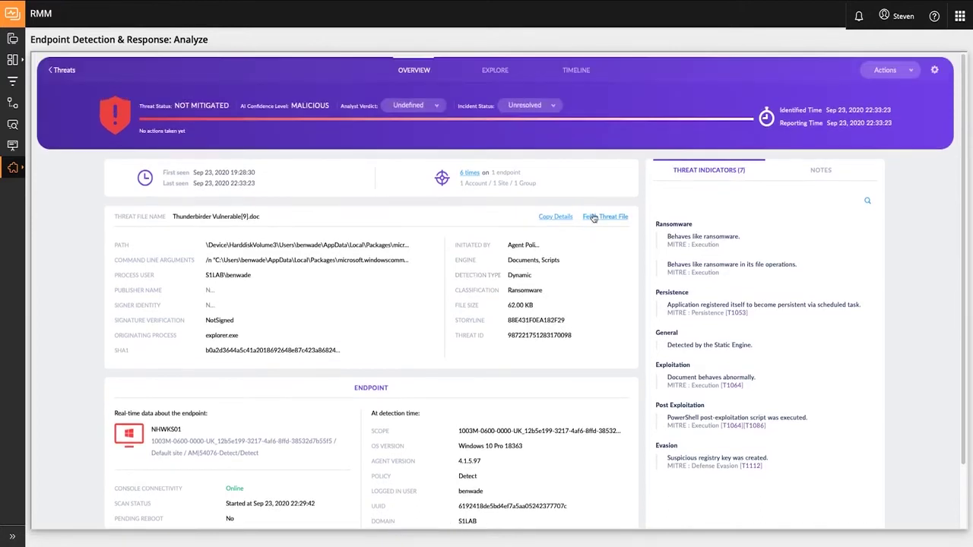
# Explore the threat's process tree and examine the event counts and process summary of the WINWORD.EXE node
pyautogui.click(500, 71)
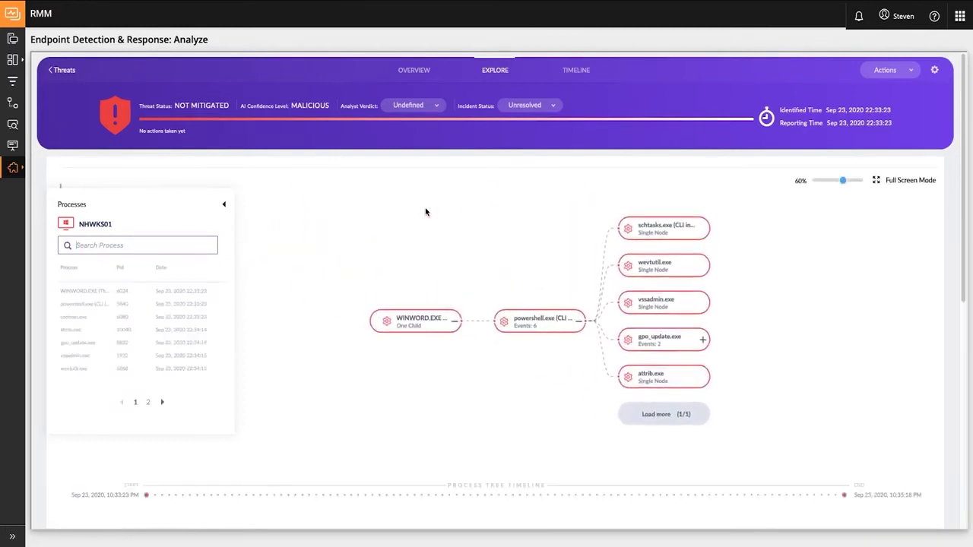
pyautogui.click(418, 330)
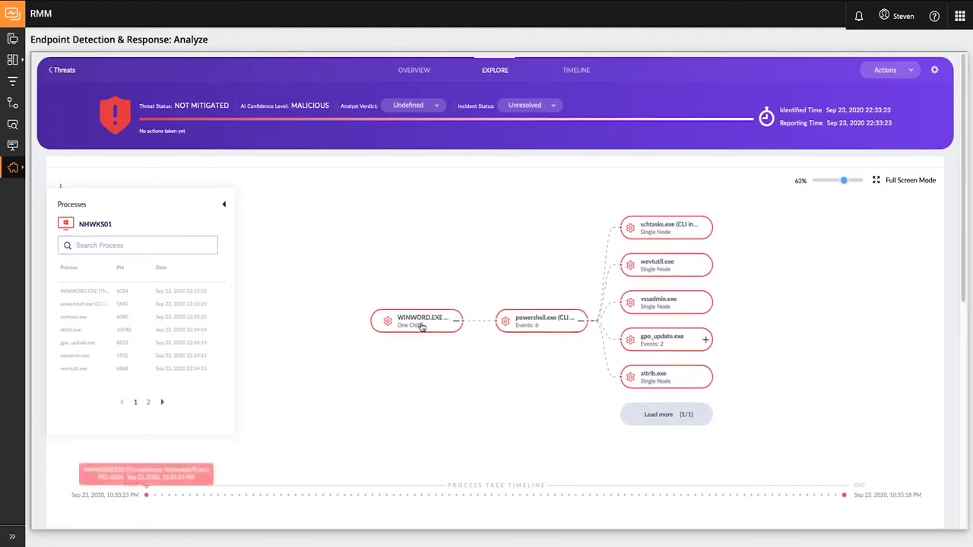
pyautogui.click(421, 327)
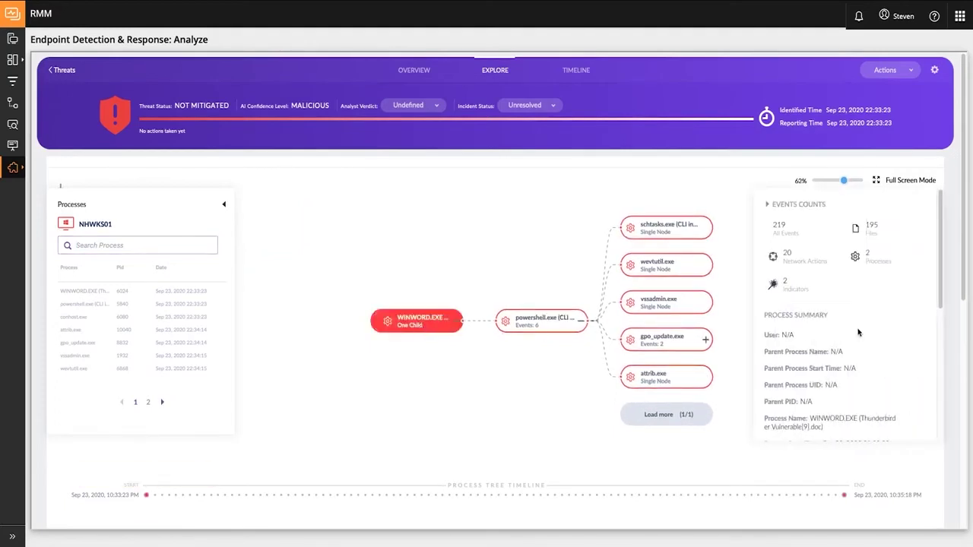
pyautogui.scroll(-1, 860, 344)
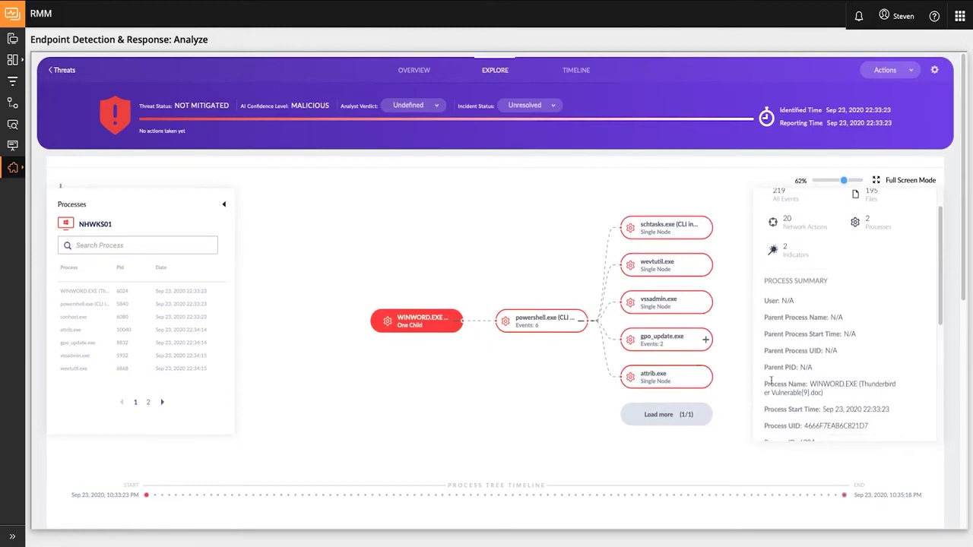
pyautogui.scroll(-1, 830, 380)
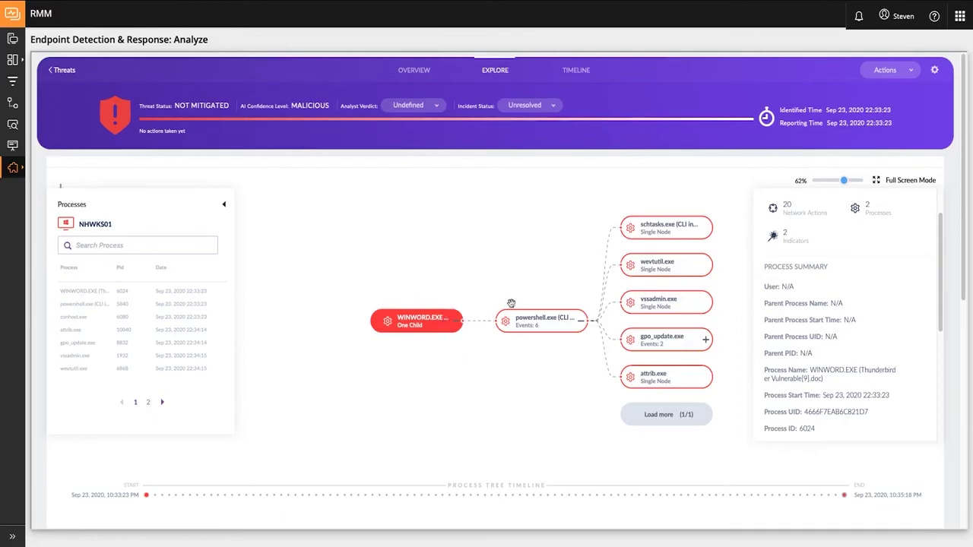
# Select the powershell.exe node in the process tree and examine its command line in the process details
pyautogui.click(568, 330)
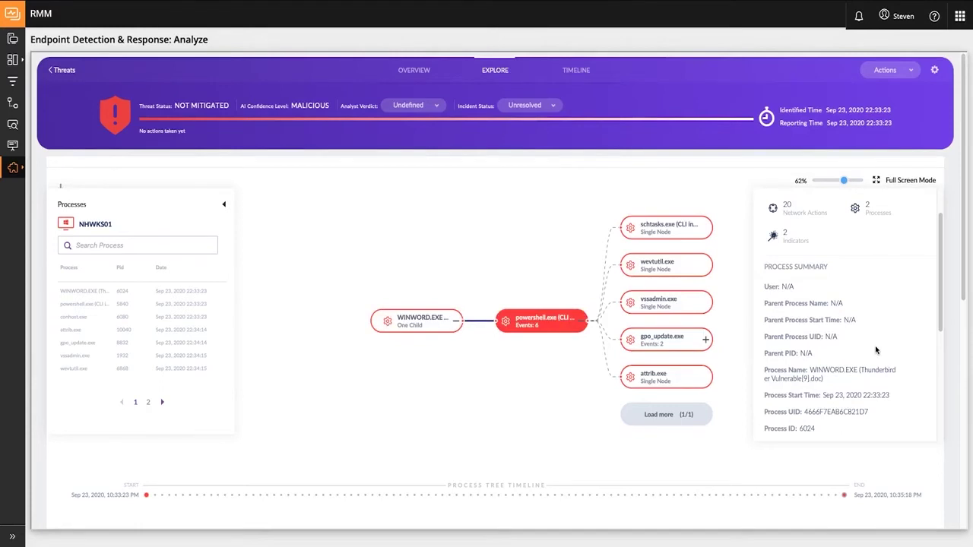
pyautogui.moveTo(942, 266); pyautogui.dragTo(945, 339)
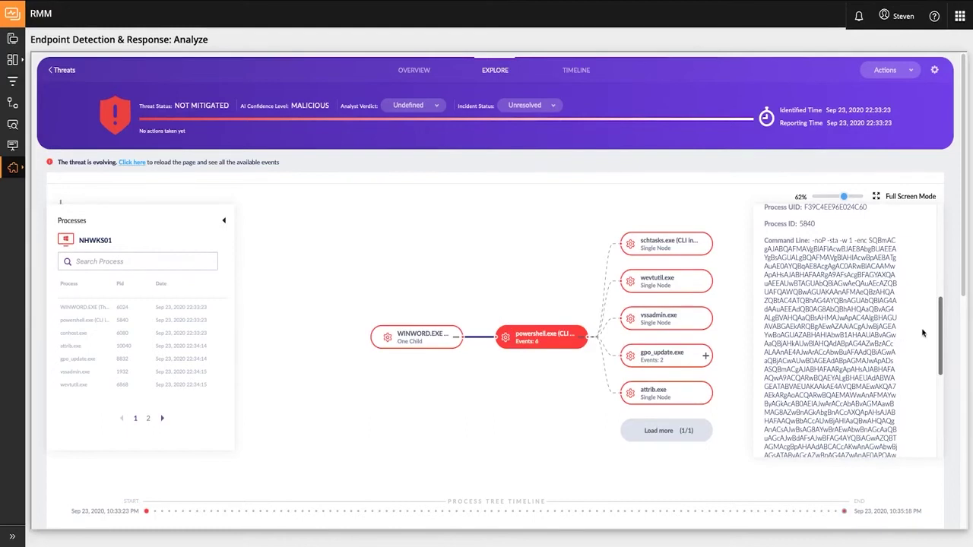
pyautogui.moveTo(938, 325); pyautogui.dragTo(937, 356)
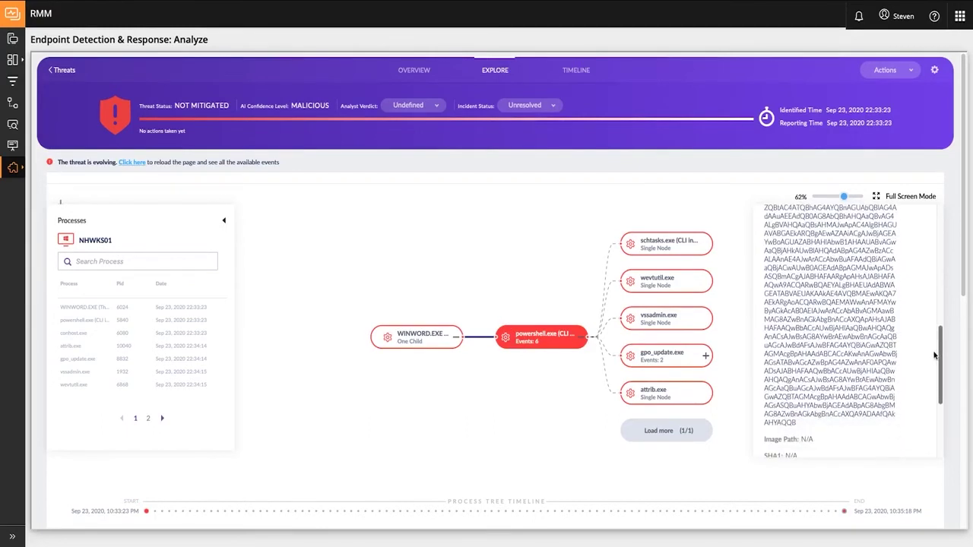
# Show the Network Actions events for powershell.exe and examine its connections alongside the process tree
pyautogui.scroll(-5, 389, 377)
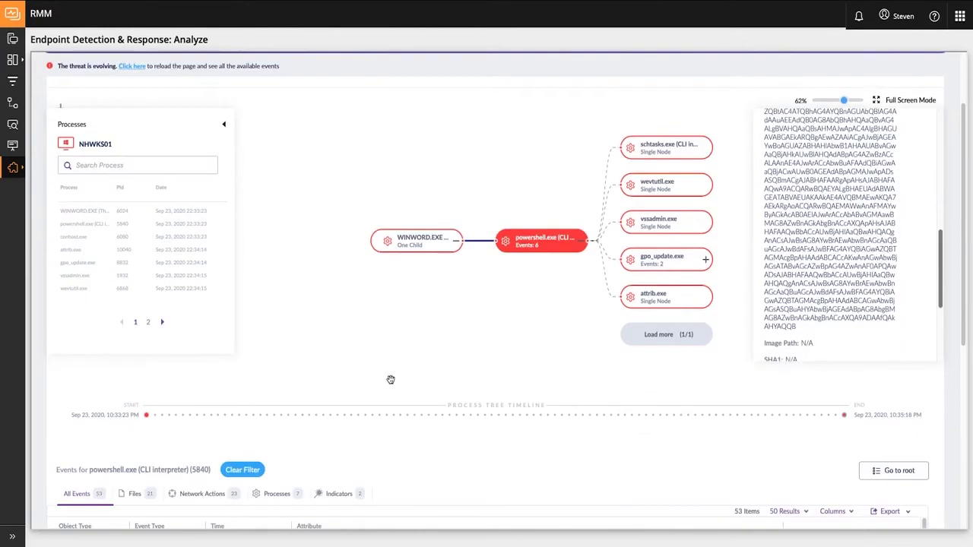
pyautogui.scroll(-1, 425, 332)
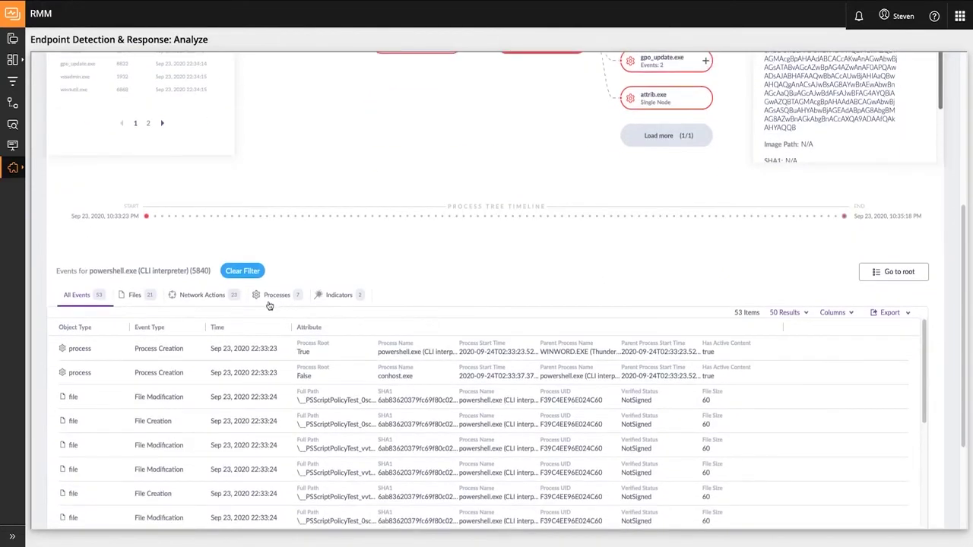
pyautogui.click(196, 295)
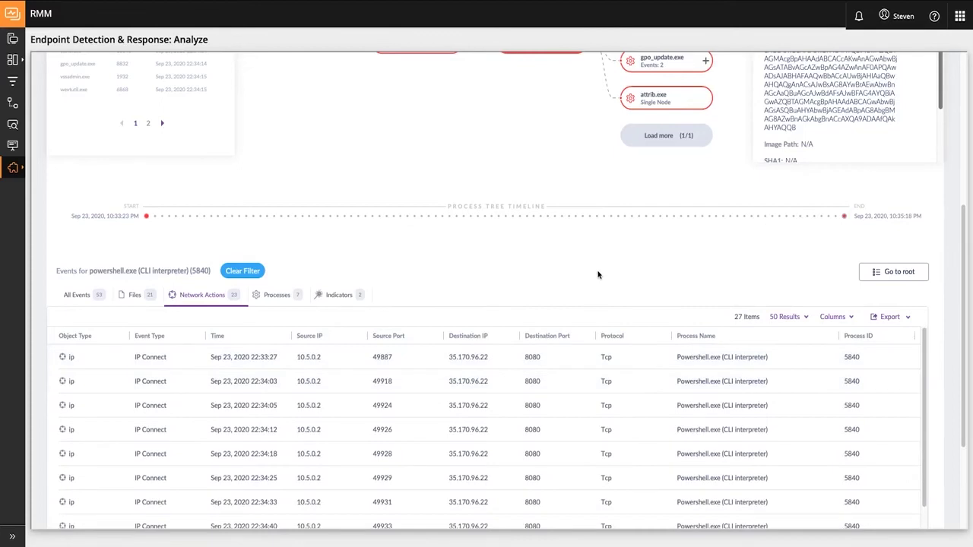
pyautogui.scroll(3, 598, 274)
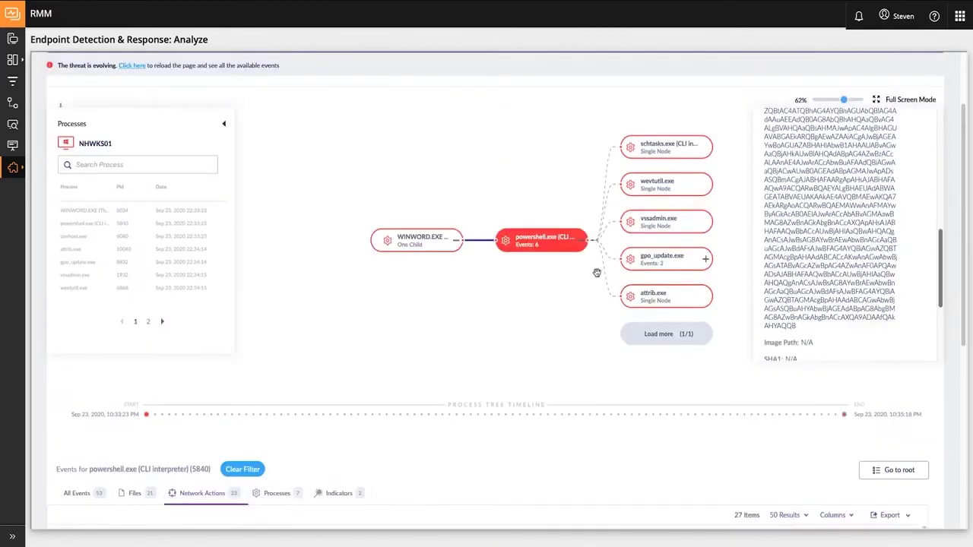
pyautogui.moveTo(580, 277); pyautogui.dragTo(506, 302)
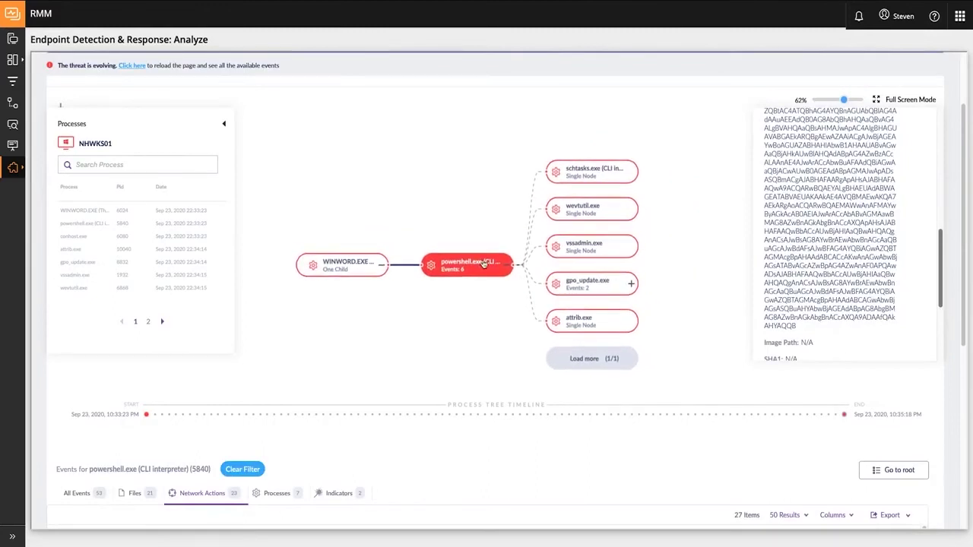
# Select the schtasks.exe node in the process tree and examine its command line in the process details
pyautogui.click(601, 174)
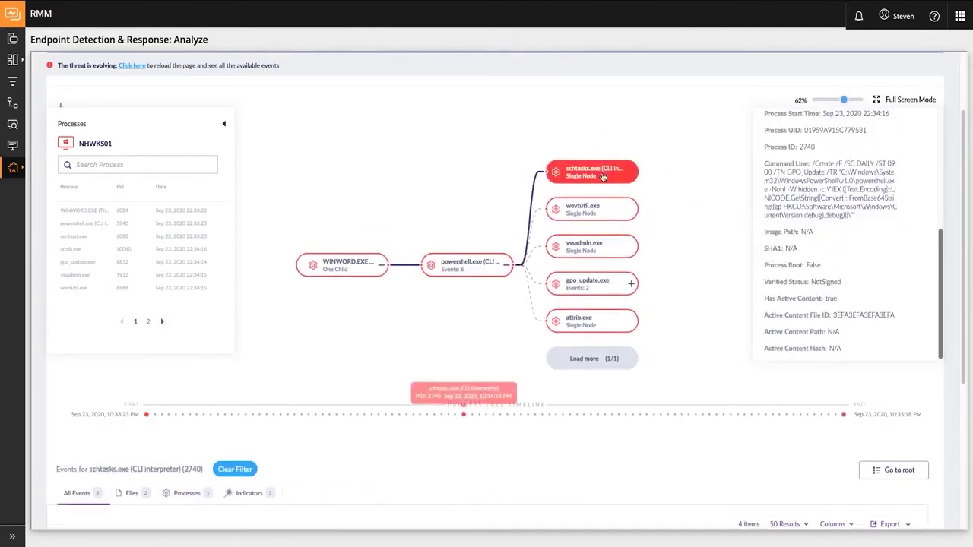
pyautogui.scroll(3, 878, 284)
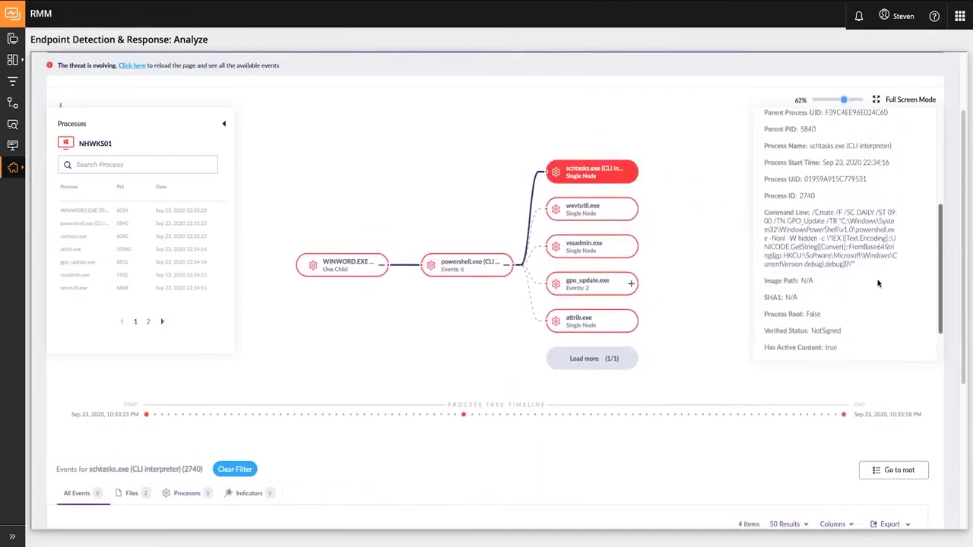
pyautogui.scroll(2, 879, 284)
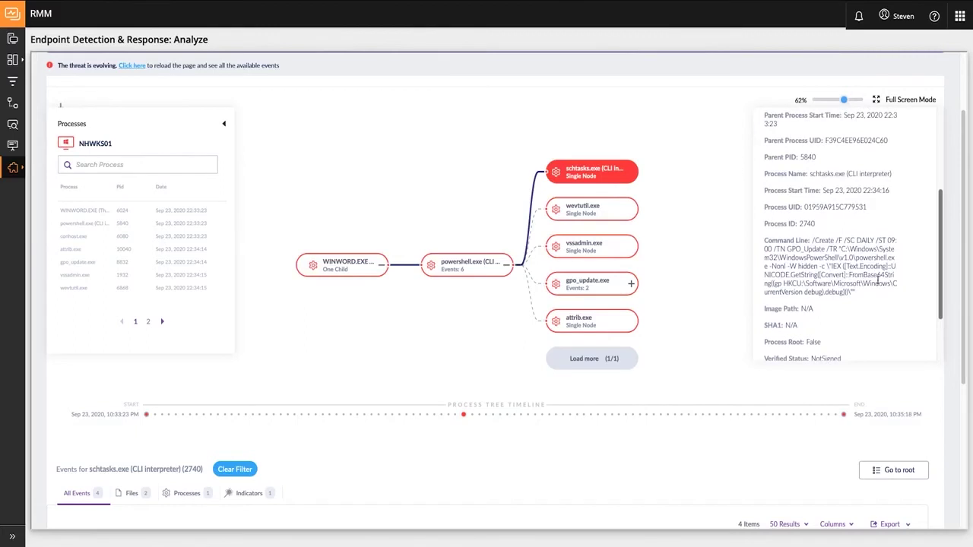
# Select the vssadmin.exe node in the process tree and highlight its command line in the process details
pyautogui.click(618, 249)
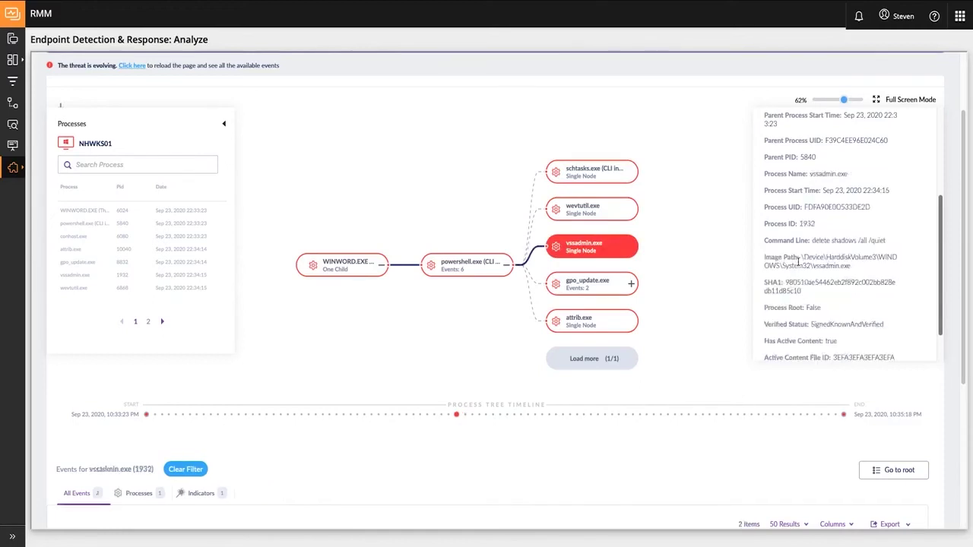
pyautogui.moveTo(888, 241); pyautogui.dragTo(800, 241)
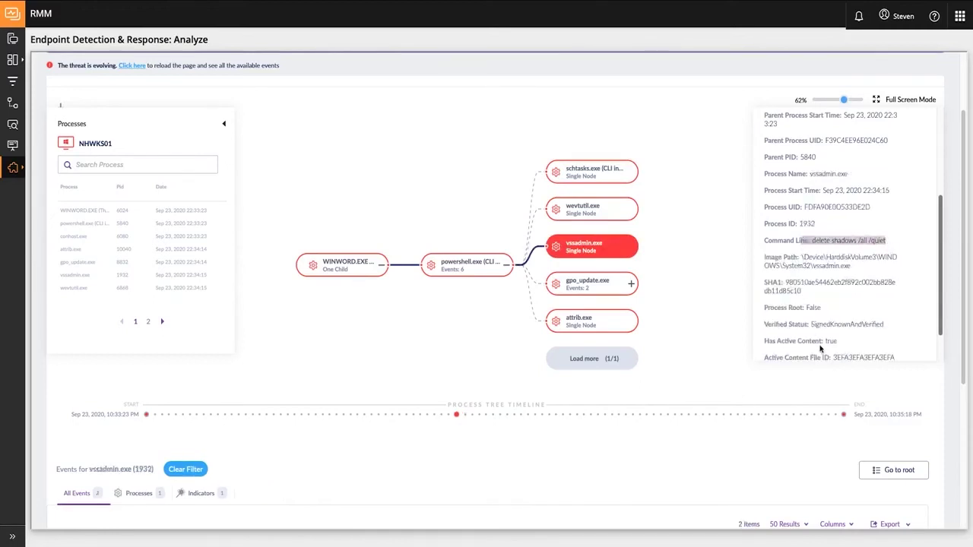
pyautogui.click(897, 245)
# Select the gpo_update.exe node in the process tree and examine its list of all events
pyautogui.click(603, 290)
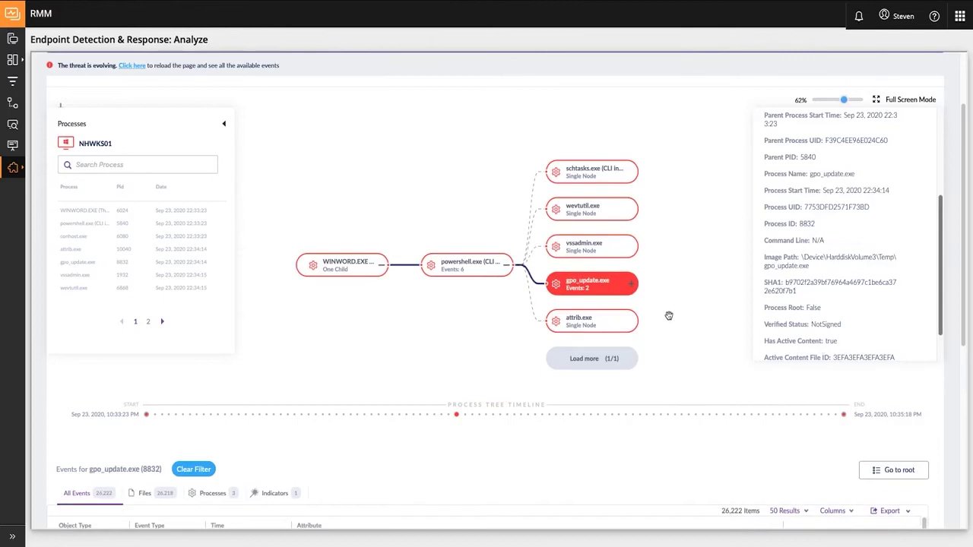
pyautogui.scroll(-1, 440, 430)
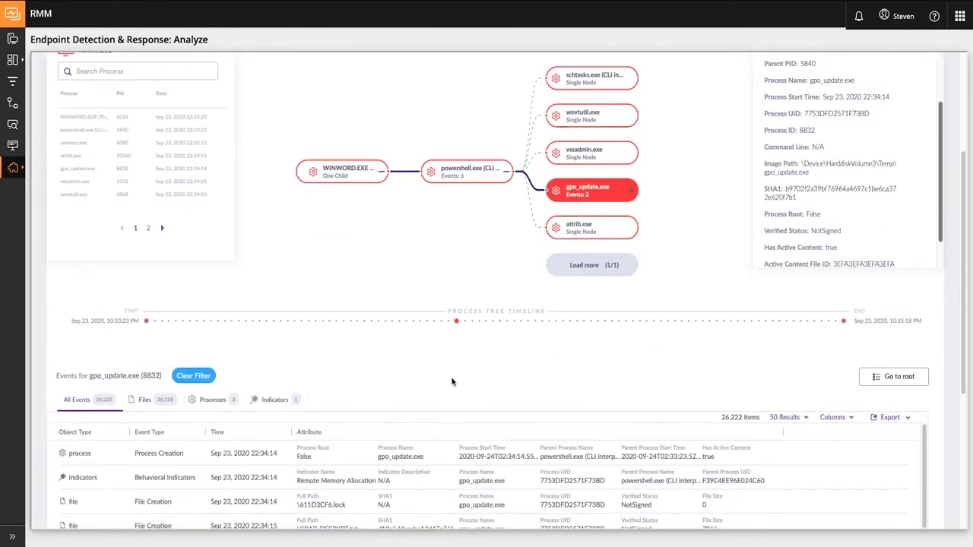
pyautogui.scroll(-1, 397, 357)
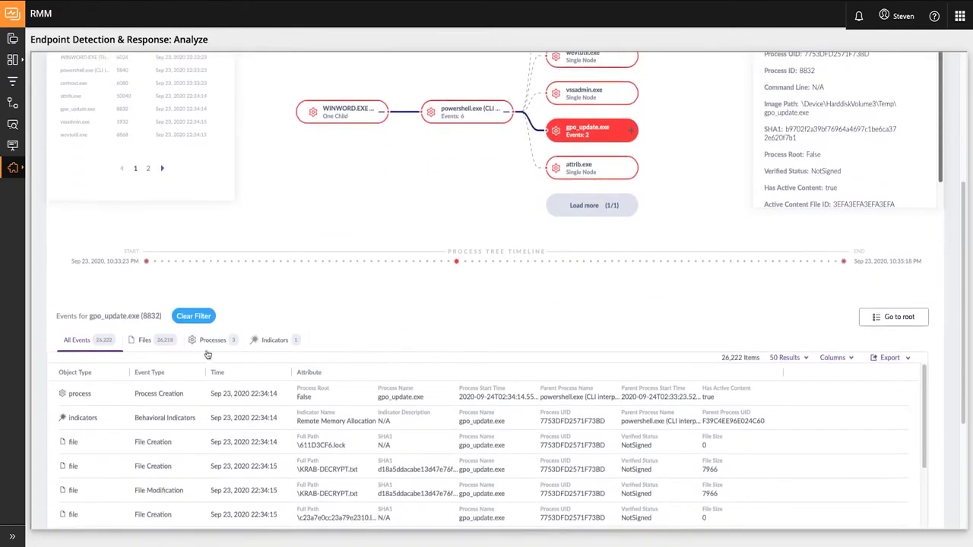
# Show only the Files events for gpo_update.exe and examine the file creations, modifications and renames
pyautogui.click(157, 344)
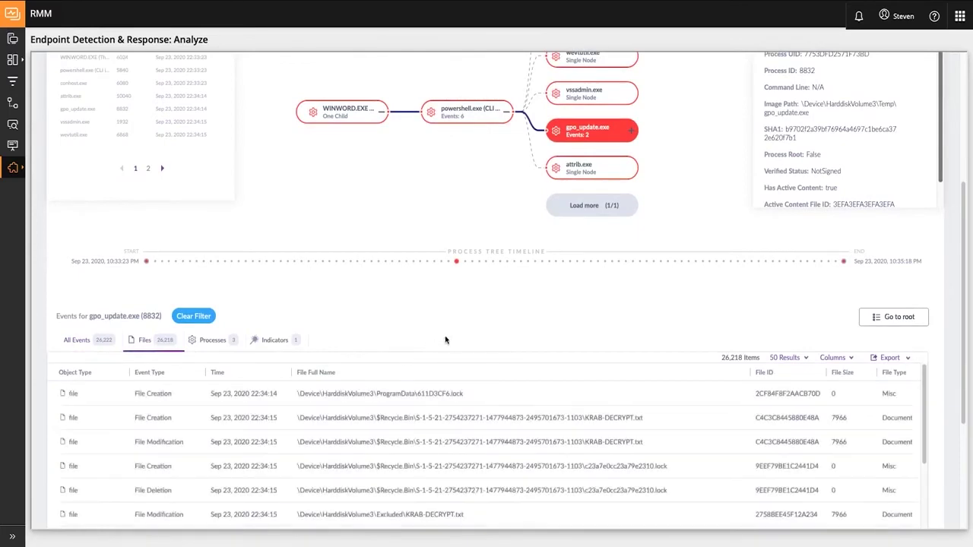
pyautogui.scroll(-2, 445, 337)
pyautogui.scroll(-3, 486, 289)
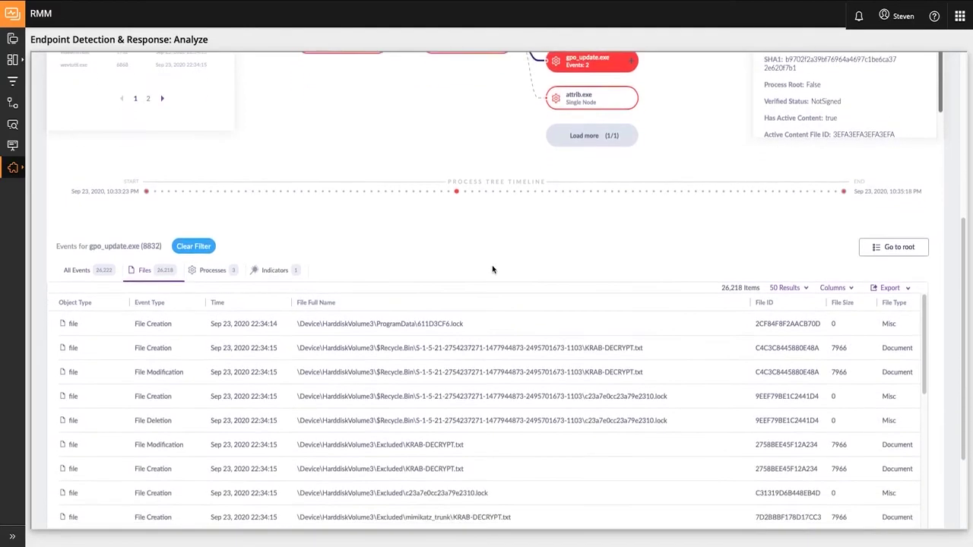
pyautogui.scroll(-4, 500, 381)
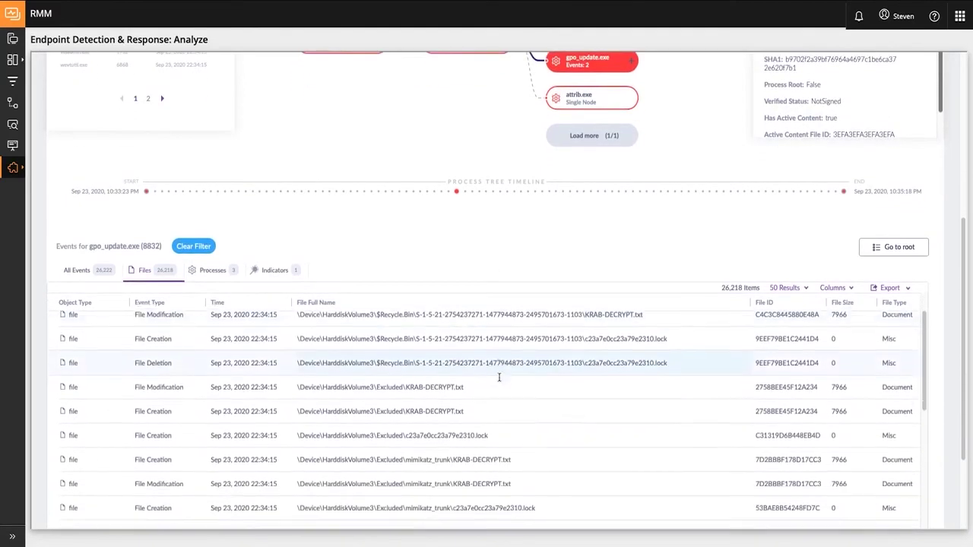
pyautogui.scroll(-2, 499, 380)
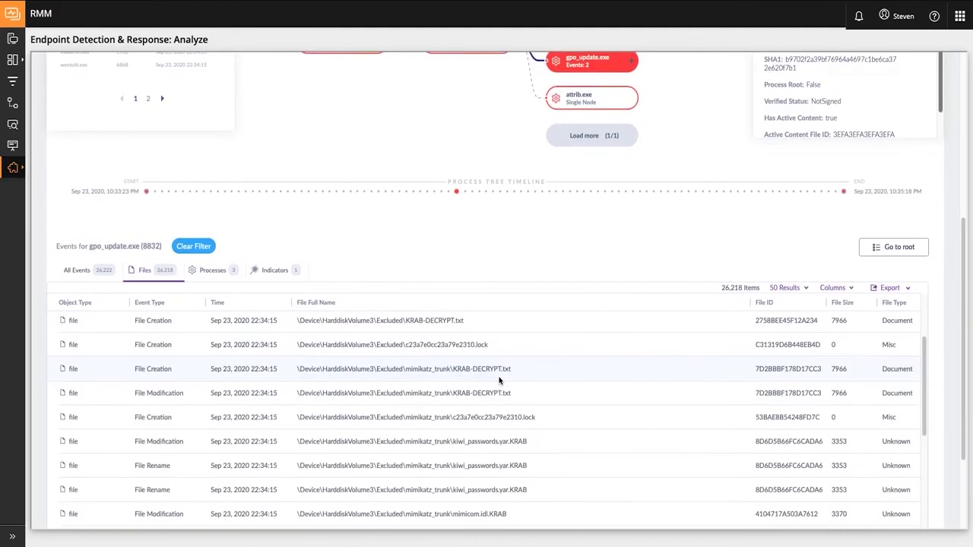
pyautogui.scroll(-2, 500, 384)
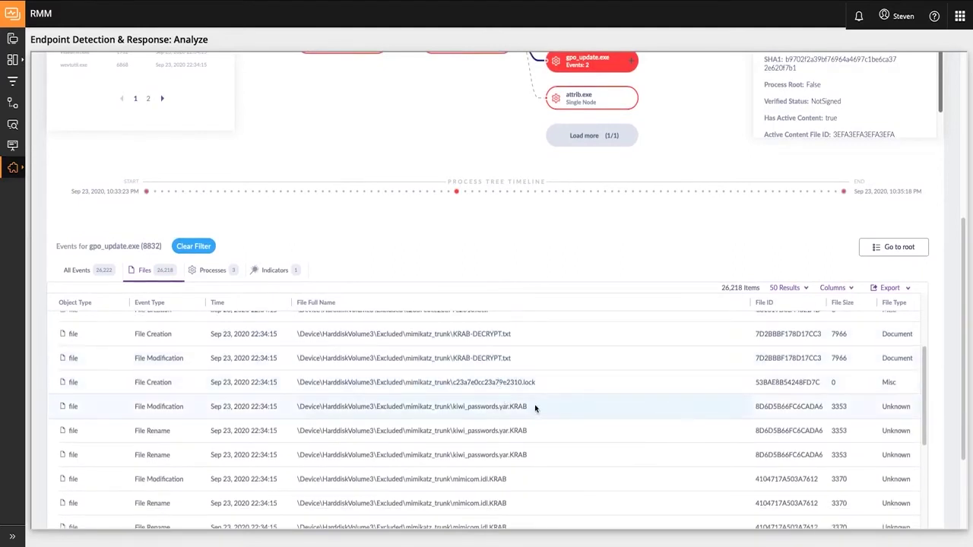
# Apply the Rollback mitigation action to all instances of the threat, with the analyst verdict set to True Positive
pyautogui.scroll(3, 577, 255)
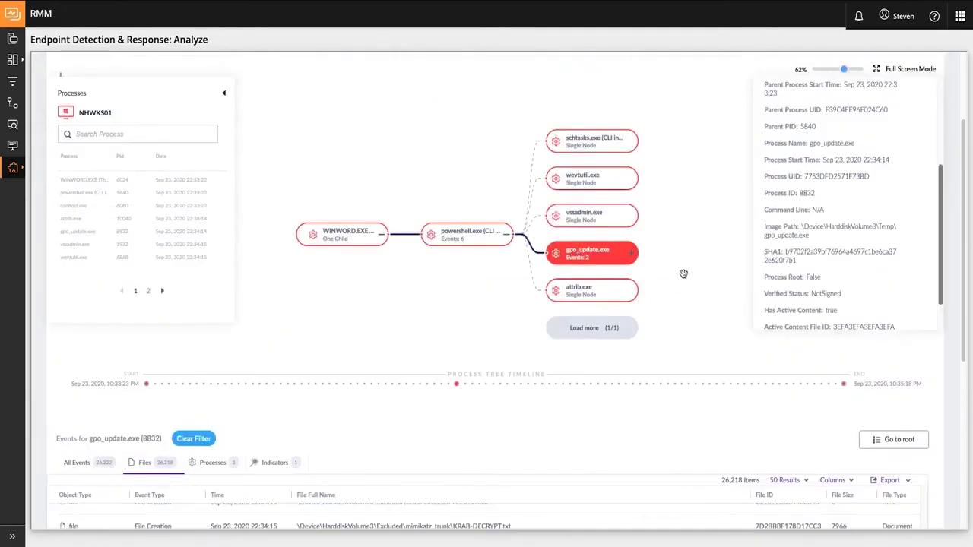
pyautogui.scroll(2, 683, 273)
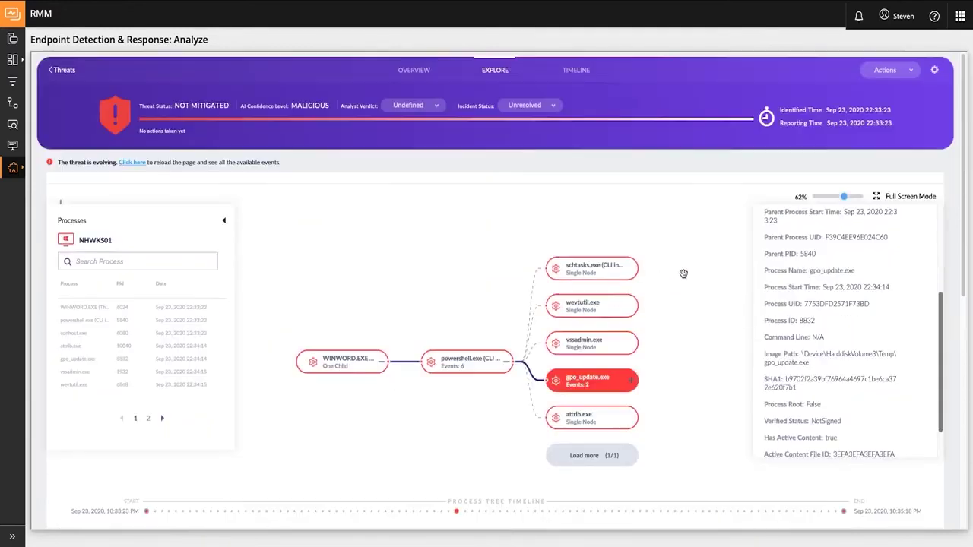
pyautogui.click(884, 72)
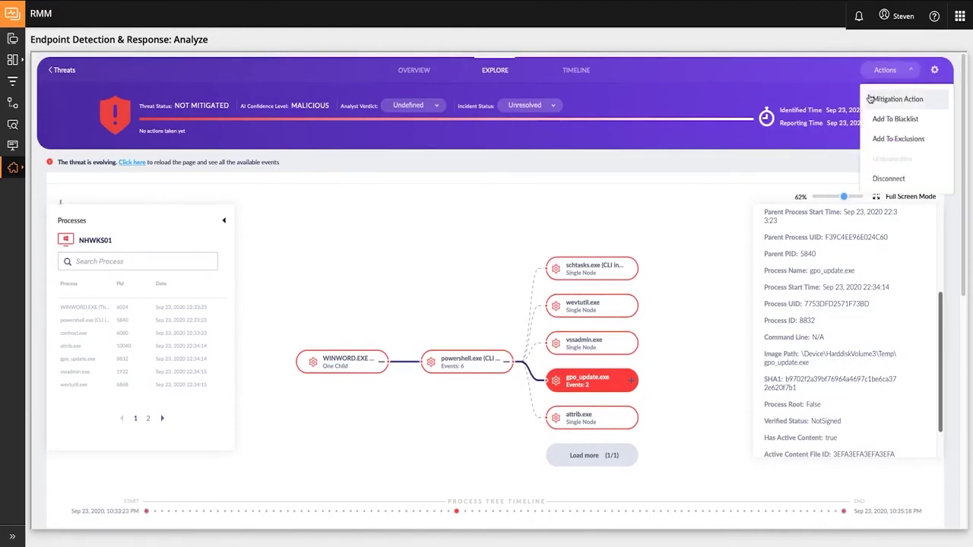
pyautogui.click(871, 99)
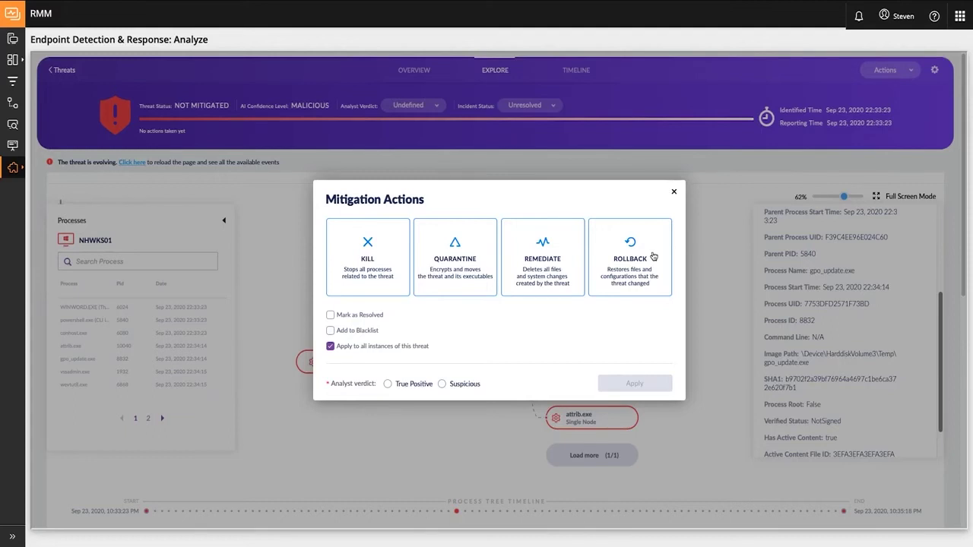
pyautogui.click(652, 259)
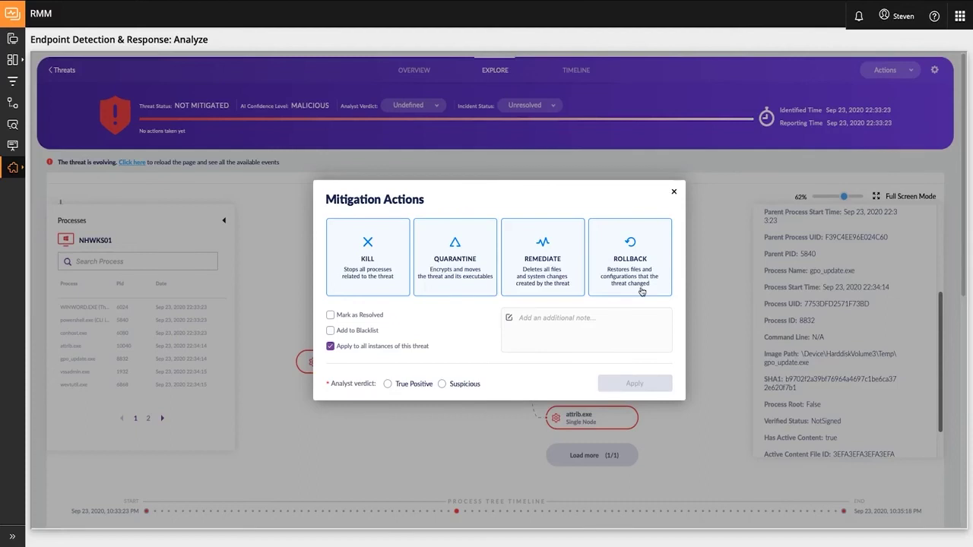
pyautogui.click(410, 386)
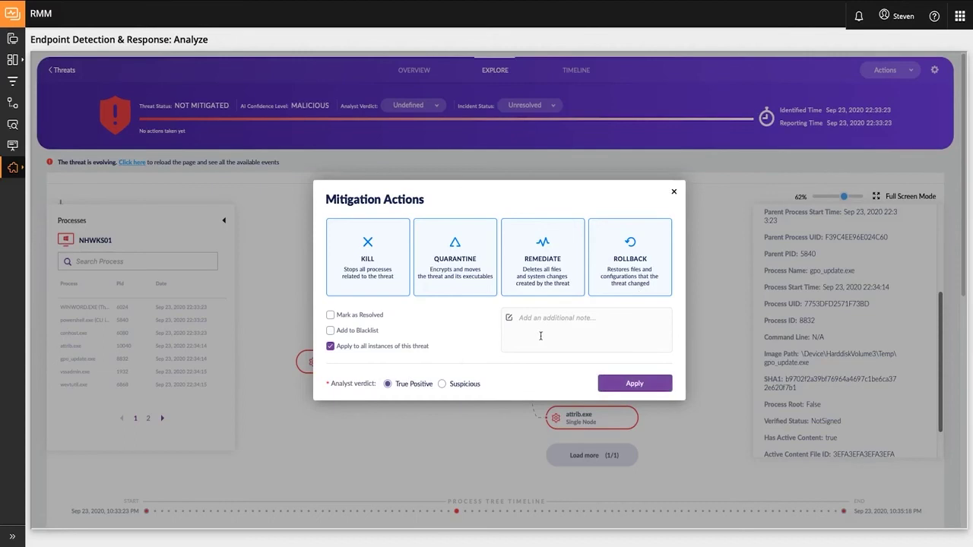
pyautogui.click(635, 383)
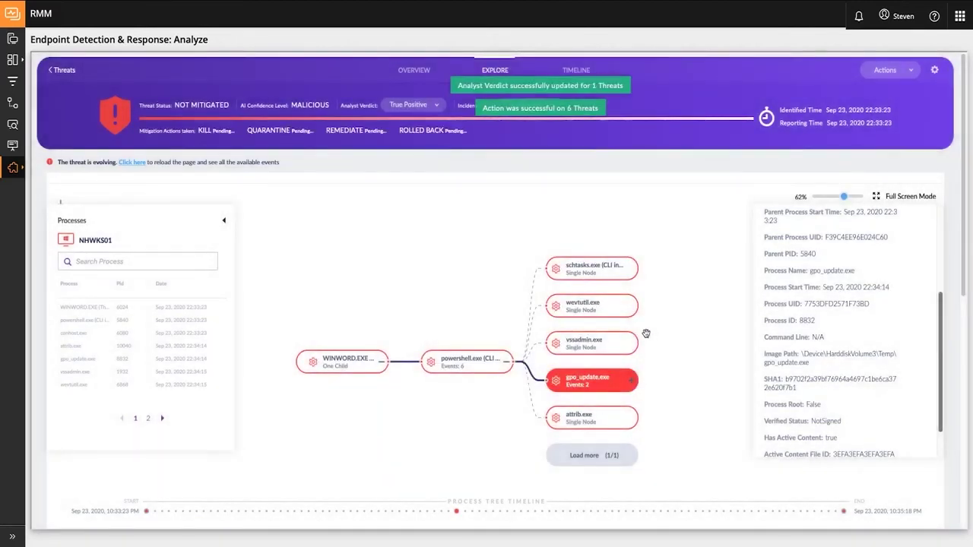